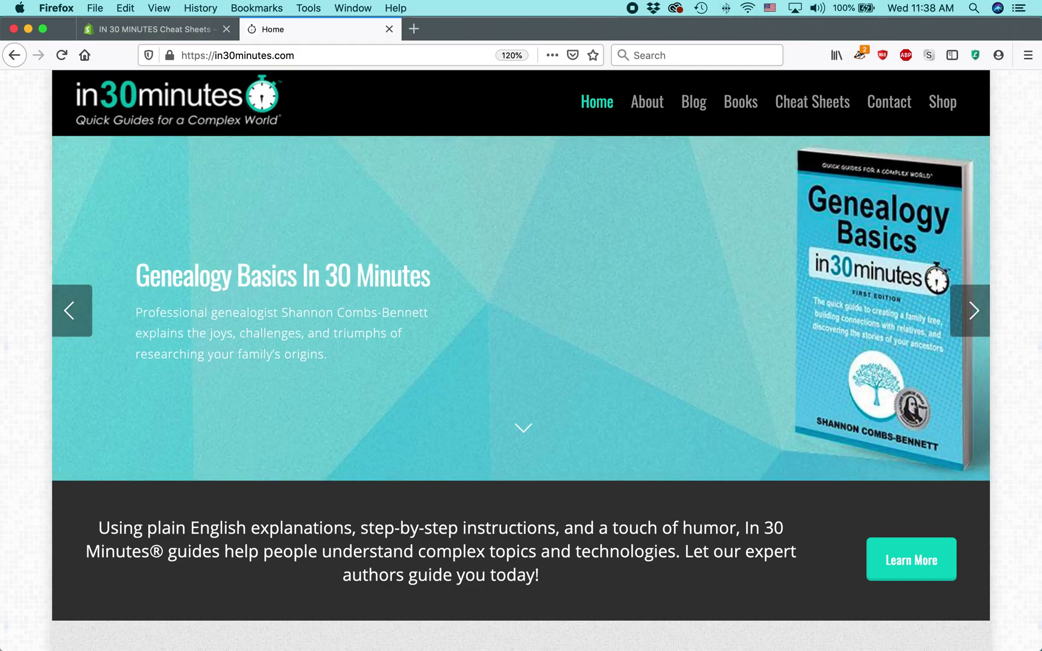
# Switch to the browser window showing the Google Docs home page.
pyautogui.press('super+Tab')
pyautogui.press('super+Tab')
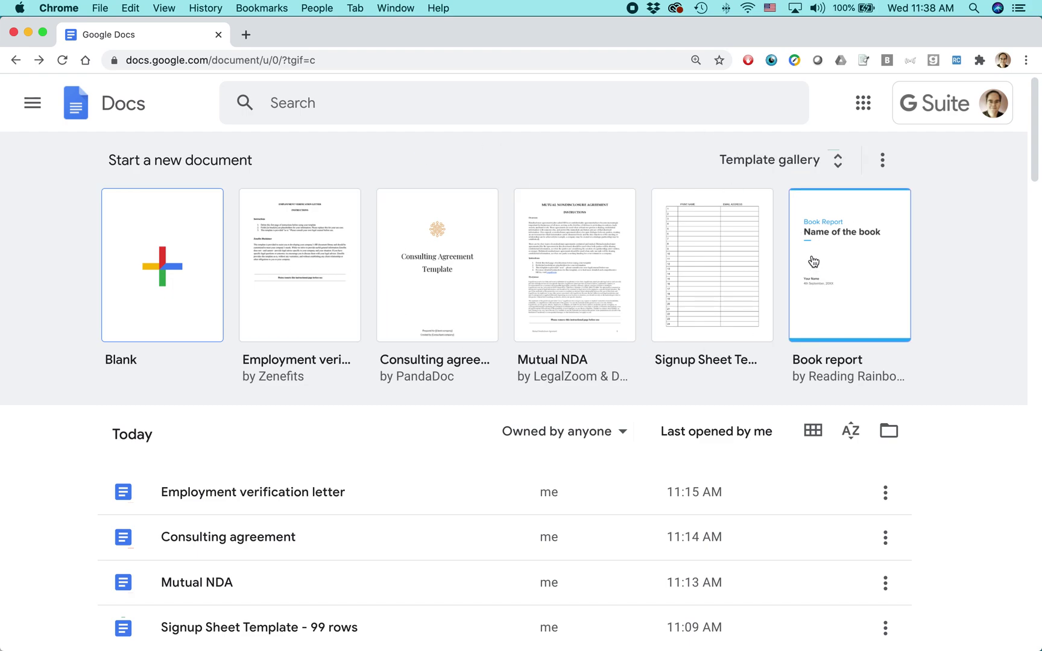
pyautogui.click(34, 106)
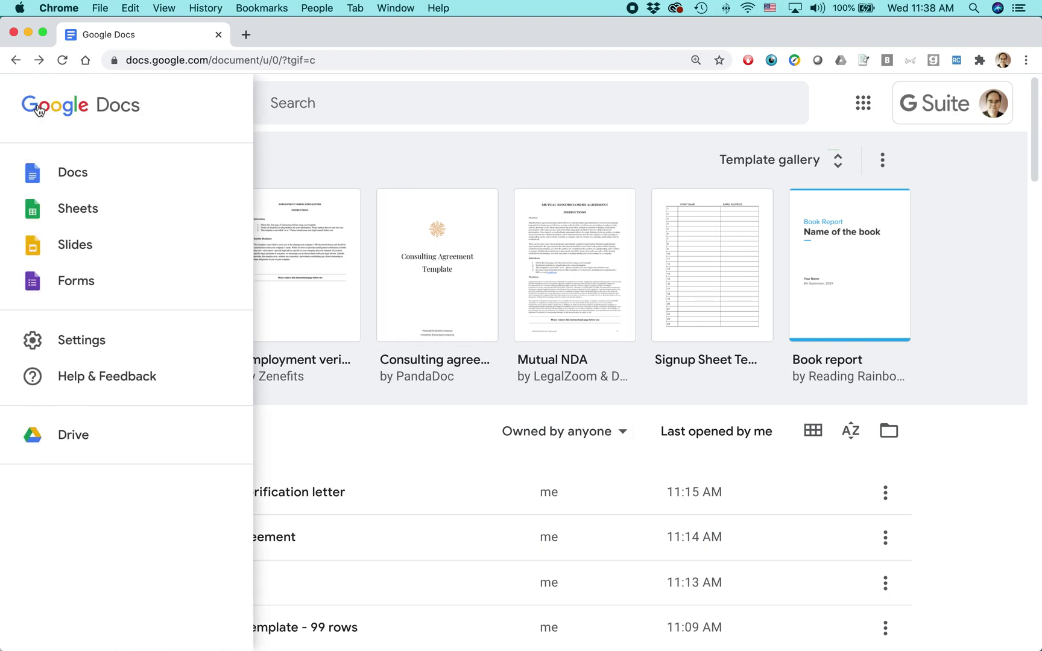
pyautogui.click(70, 347)
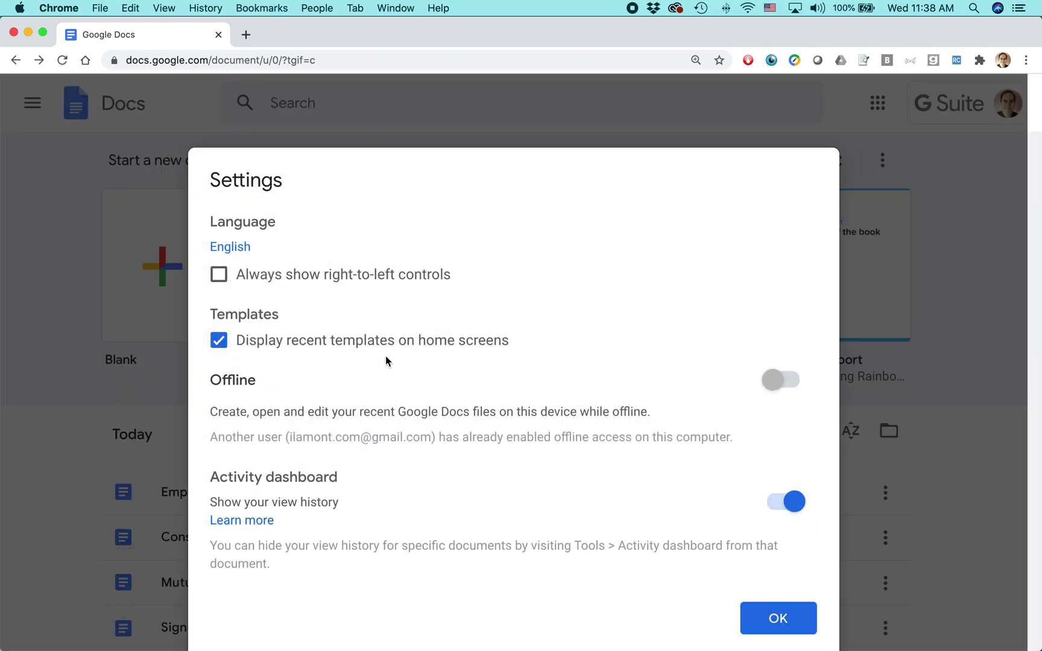
pyautogui.click(776, 621)
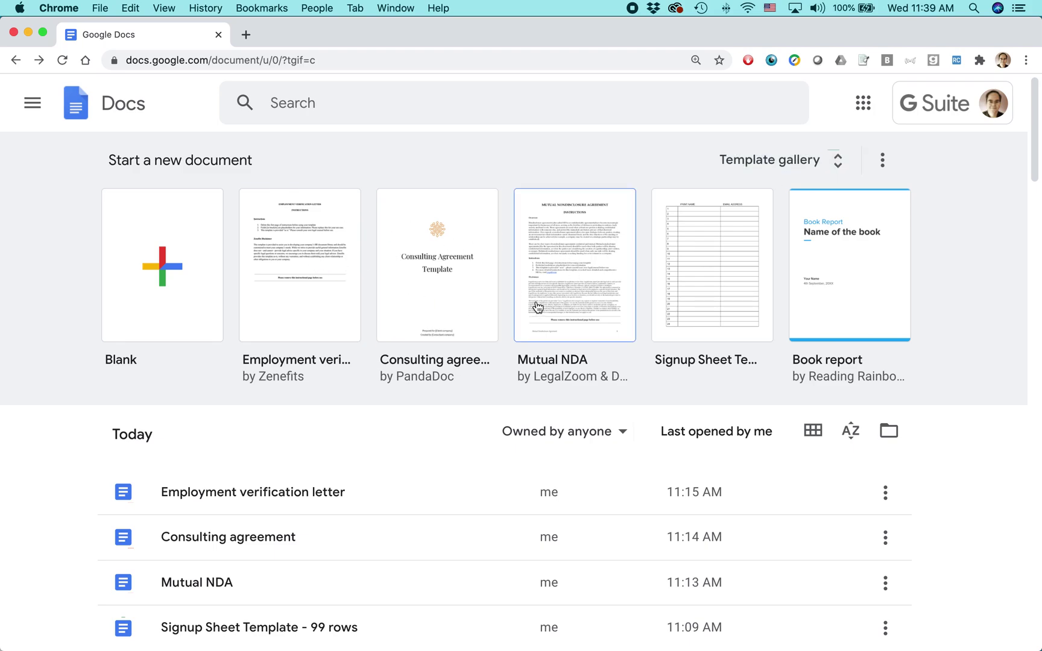
# Open the Template gallery and create a document from the Personal section's Pet resume template.
pyautogui.click(758, 160)
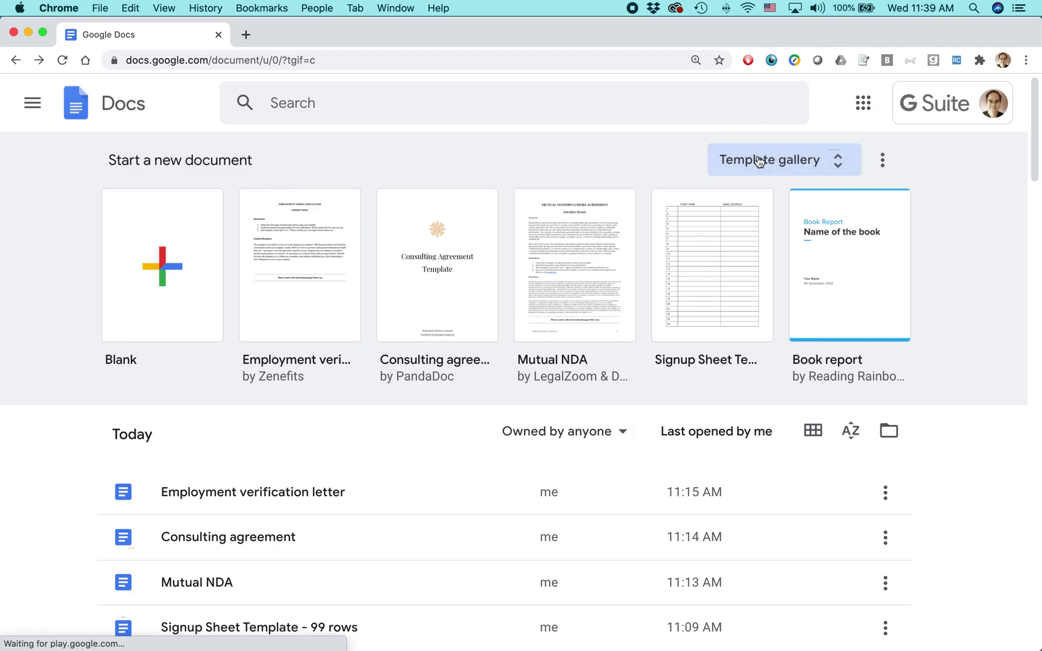
pyautogui.scroll(-1, 735, 265)
pyautogui.scroll(-3, 736, 265)
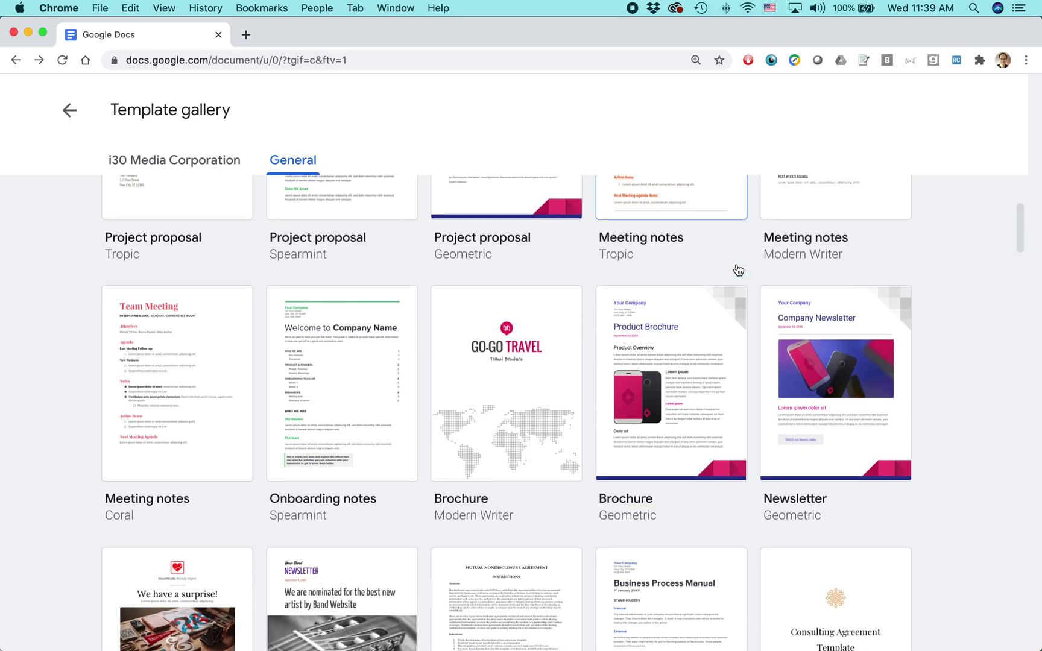
pyautogui.scroll(-3, 736, 265)
pyautogui.scroll(-4, 736, 269)
pyautogui.scroll(-3, 737, 270)
pyautogui.scroll(-3, 736, 269)
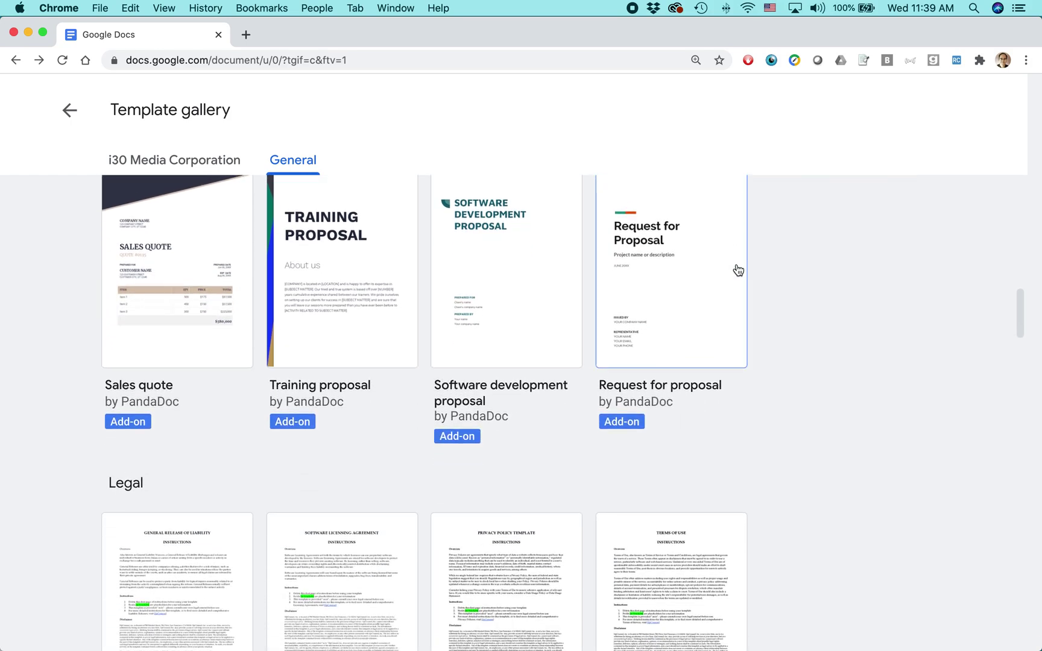
pyautogui.scroll(-2, 736, 270)
pyautogui.scroll(-4, 737, 266)
pyautogui.scroll(-2, 737, 266)
pyautogui.scroll(-3, 737, 265)
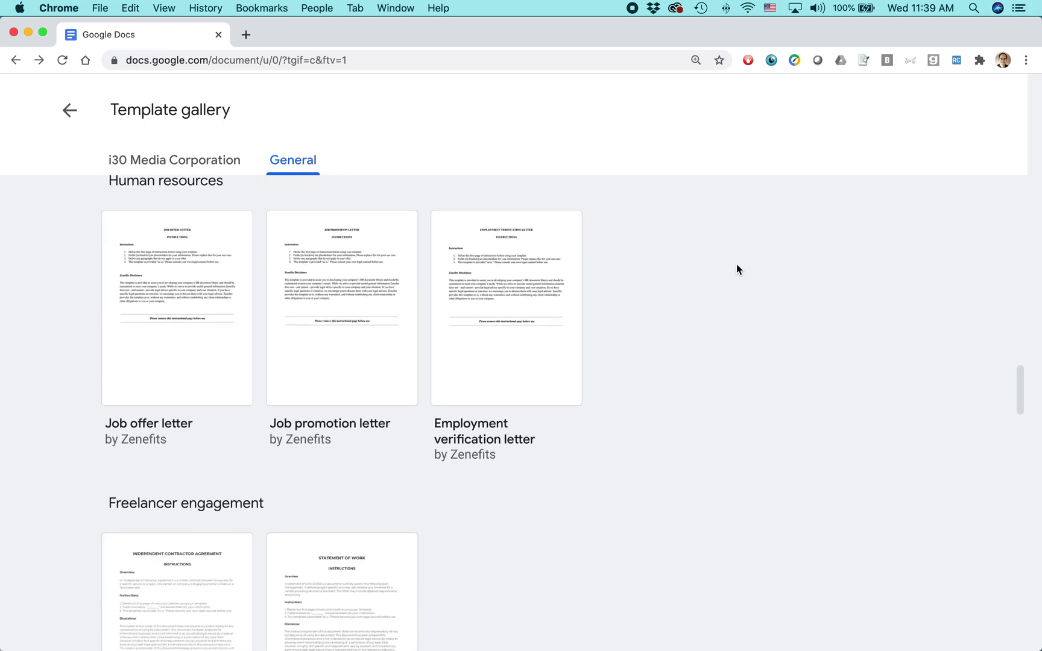
pyautogui.scroll(-4, 737, 265)
pyautogui.scroll(-3, 737, 269)
pyautogui.scroll(-2, 737, 268)
pyautogui.scroll(-2, 737, 269)
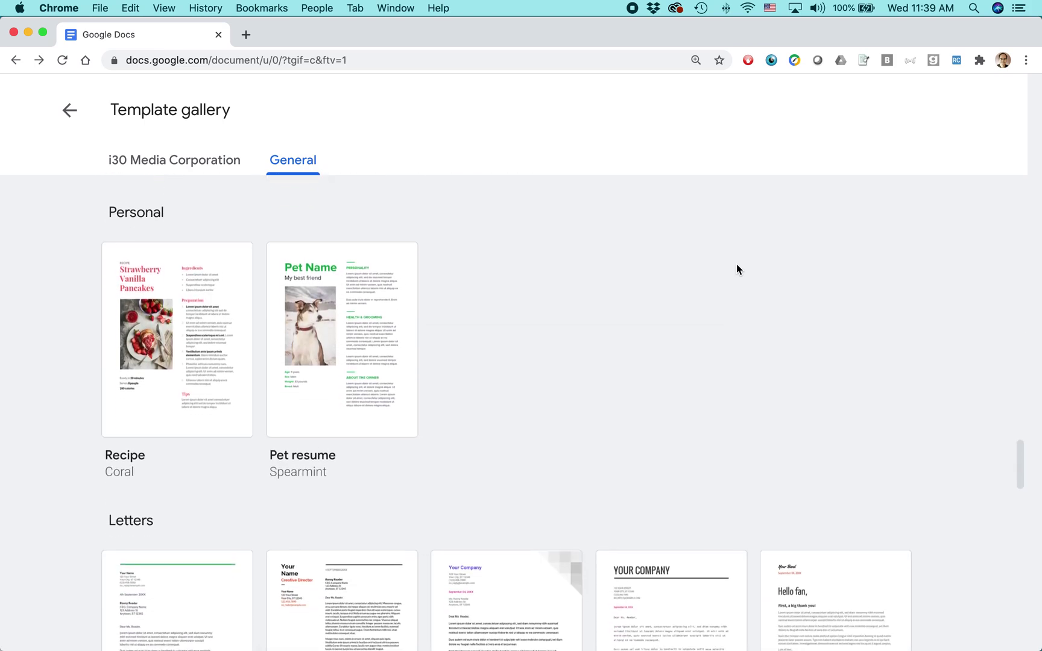
pyautogui.scroll(-2, 736, 269)
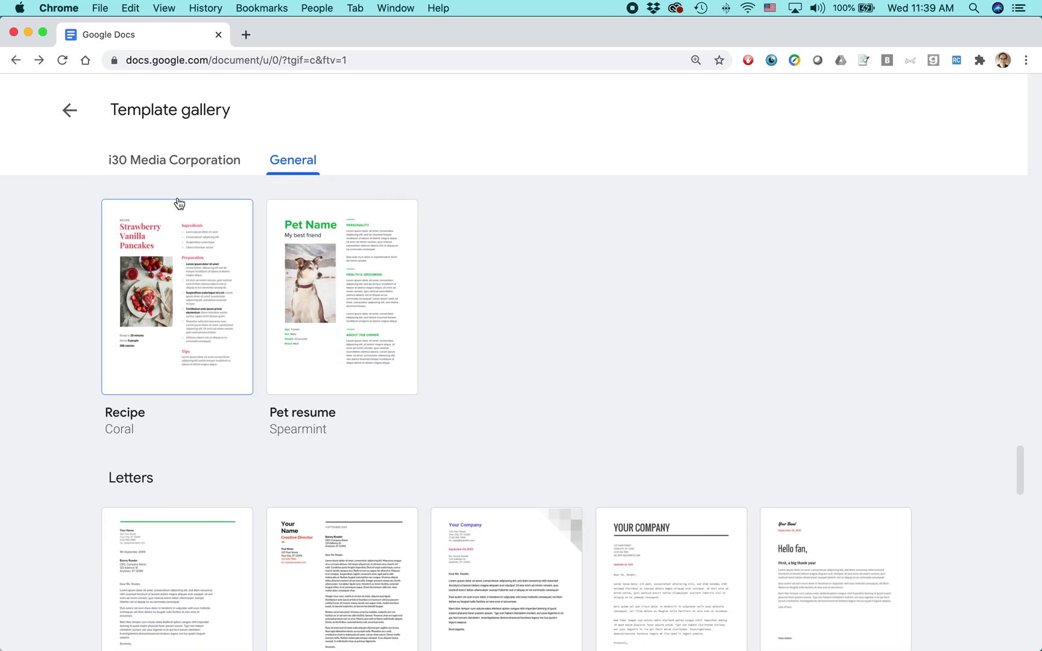
pyautogui.click(344, 244)
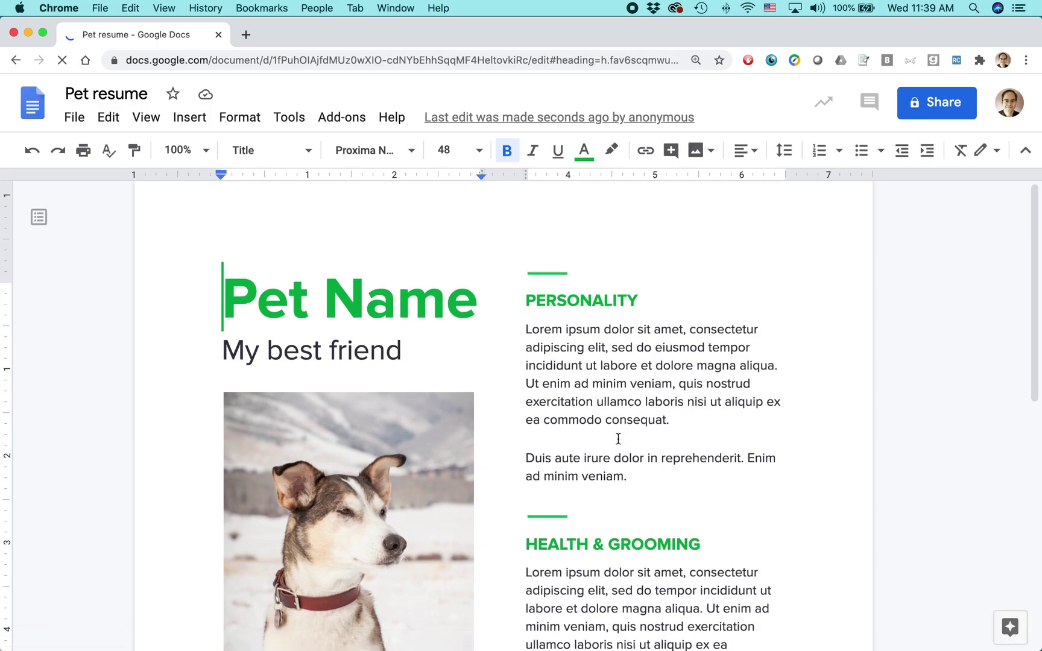
# Replace 'Pet Name' with 'Ian Lamont' and 'My best friend' with 'Founder, IN 30 MINUTES Guides'.
pyautogui.tripleClick(313, 290)
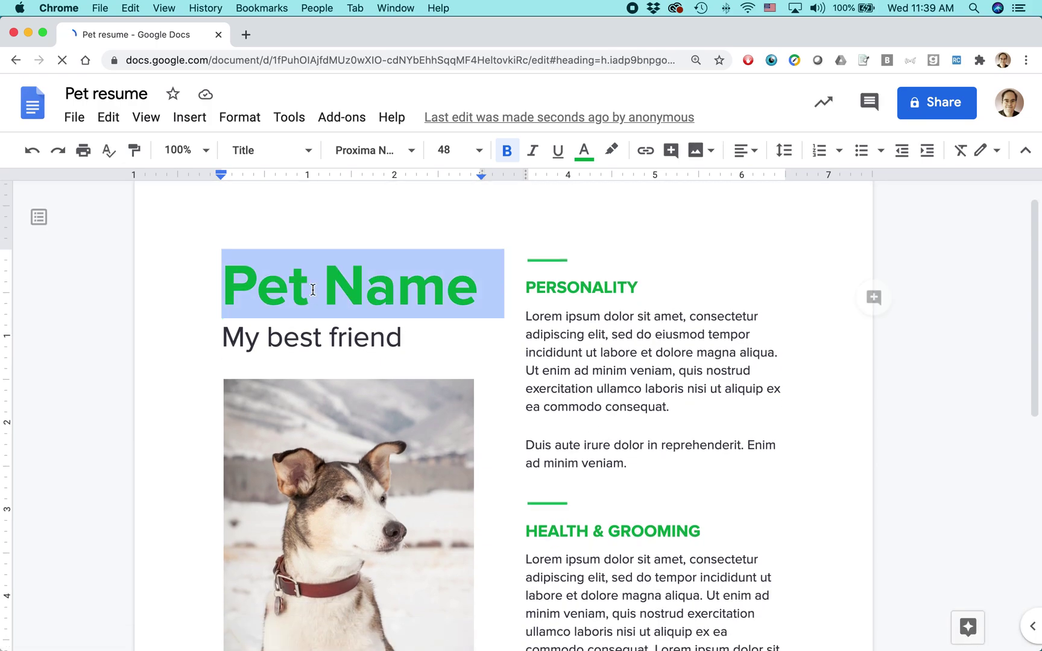
pyautogui.write('Ian L')
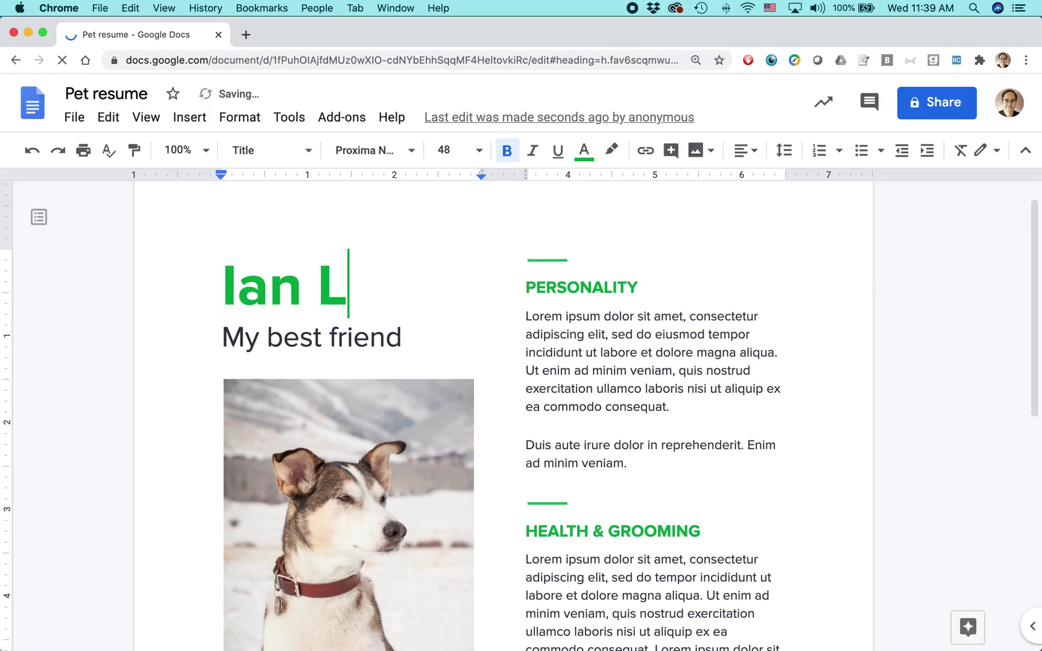
pyautogui.write('amont')
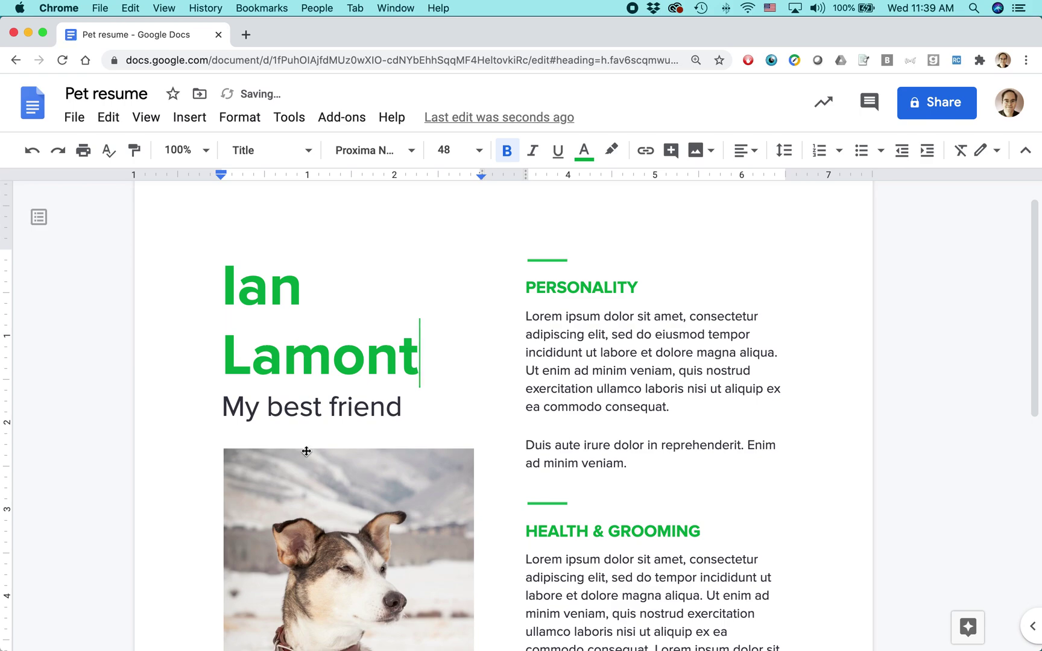
pyautogui.tripleClick(308, 414)
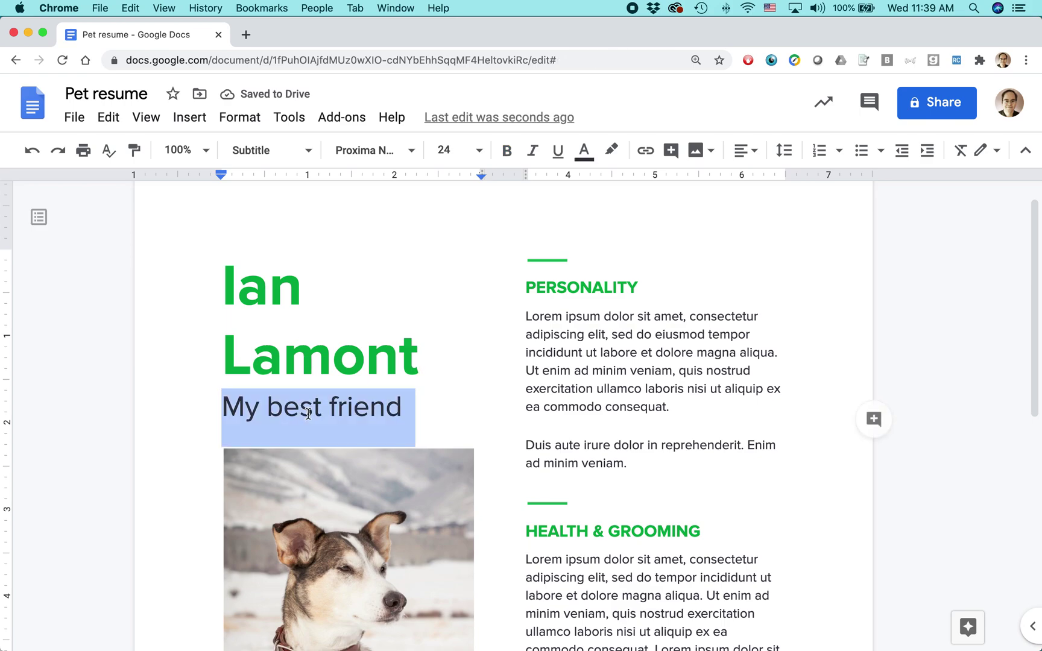
pyautogui.write('Founder, ')
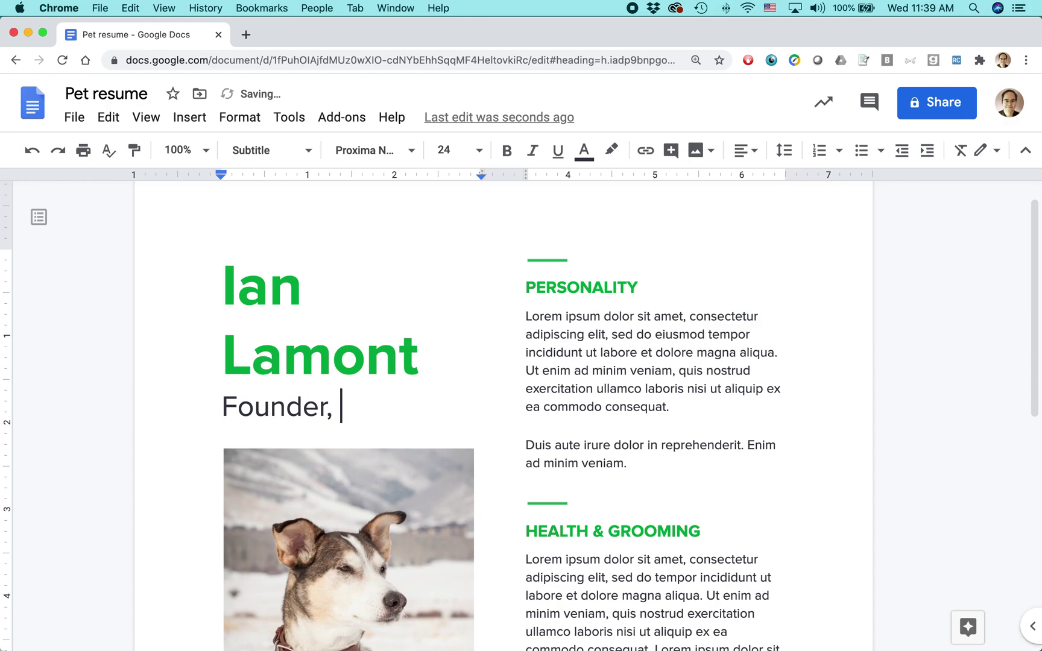
pyautogui.write('IN 30 MINUTES')
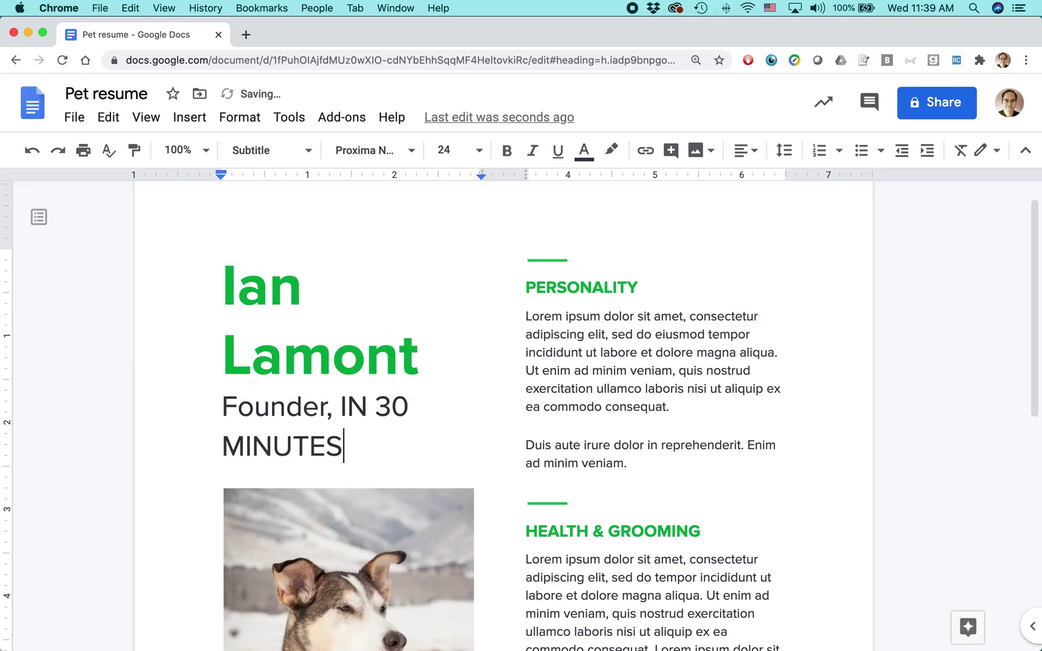
pyautogui.write(' Guides')
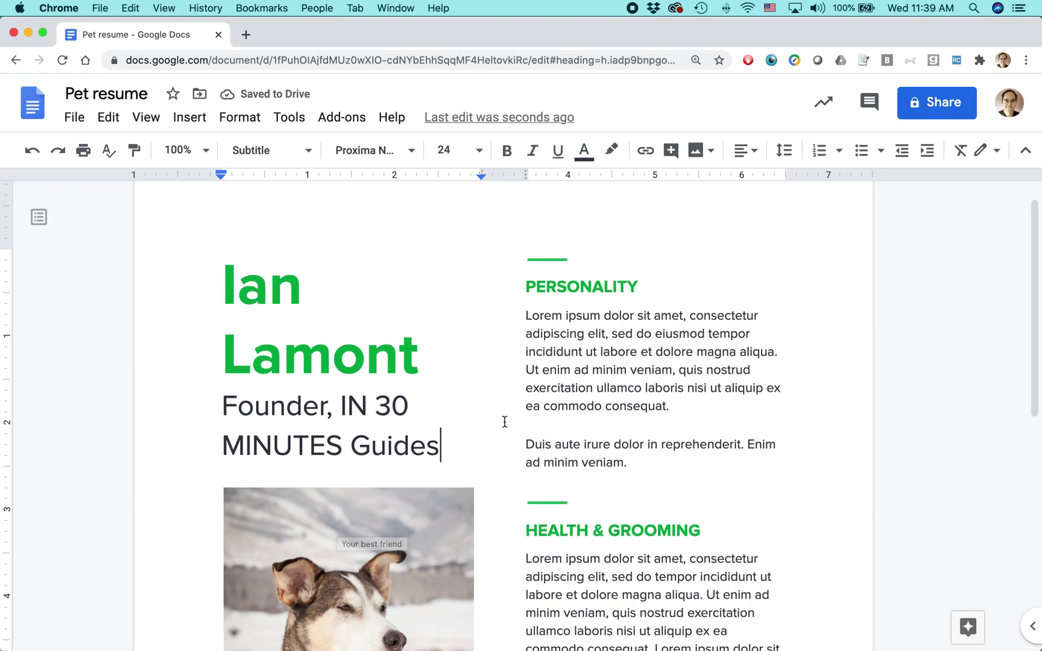
pyautogui.scroll(-3, 503, 421)
pyautogui.scroll(-2, 542, 392)
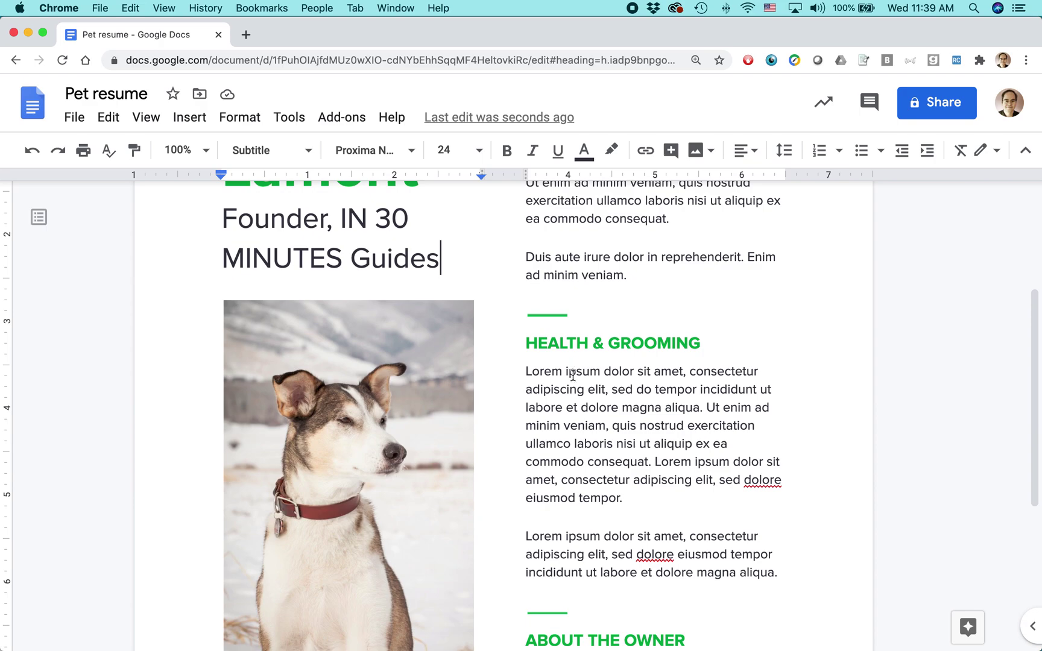
# Set the HEALTH & GROOMING heading to 18 point and return to the page top.
pyautogui.click(583, 341)
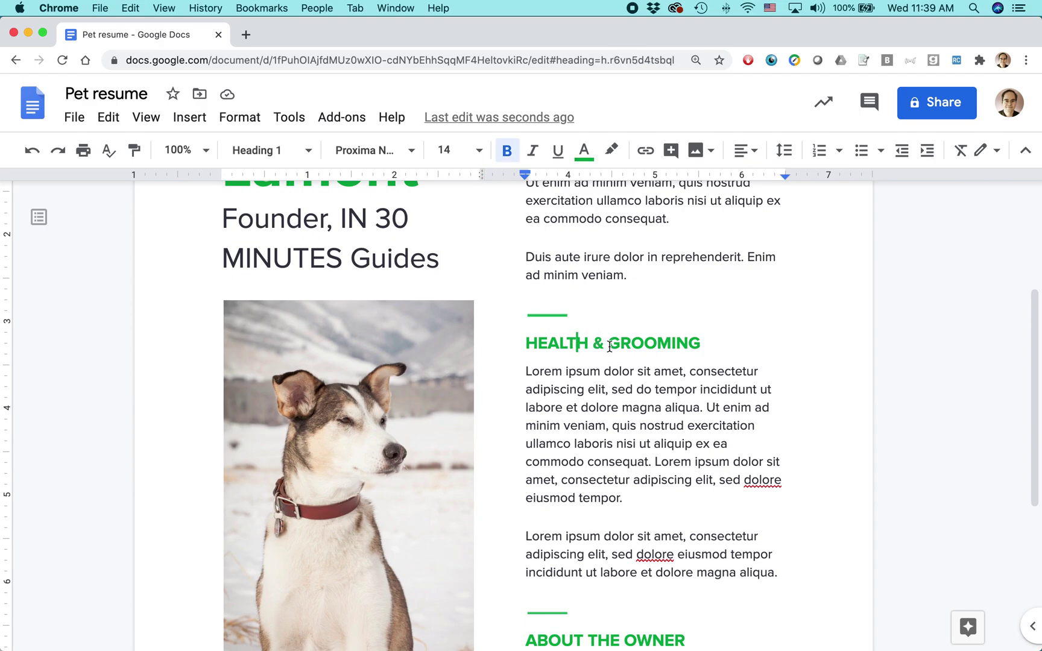
pyautogui.tripleClick(606, 344)
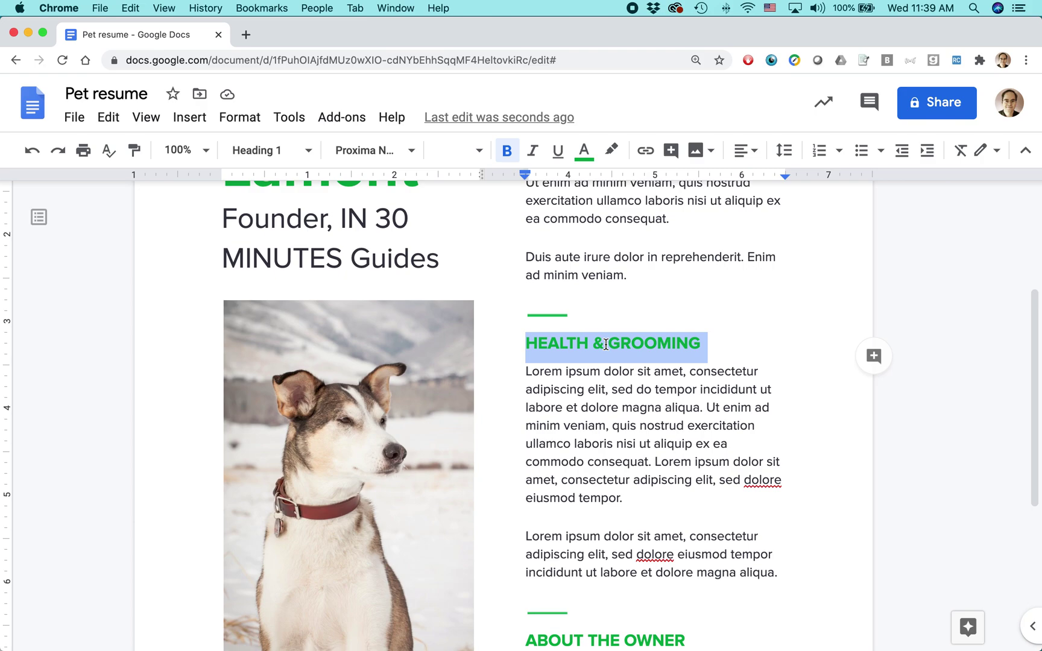
pyautogui.click(479, 151)
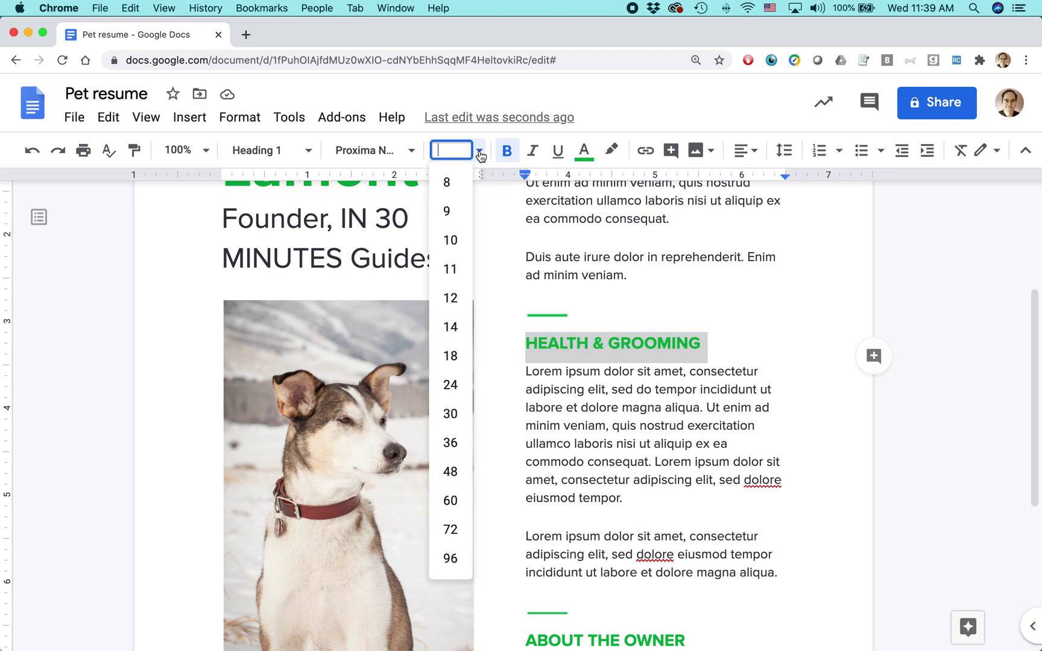
pyautogui.click(454, 355)
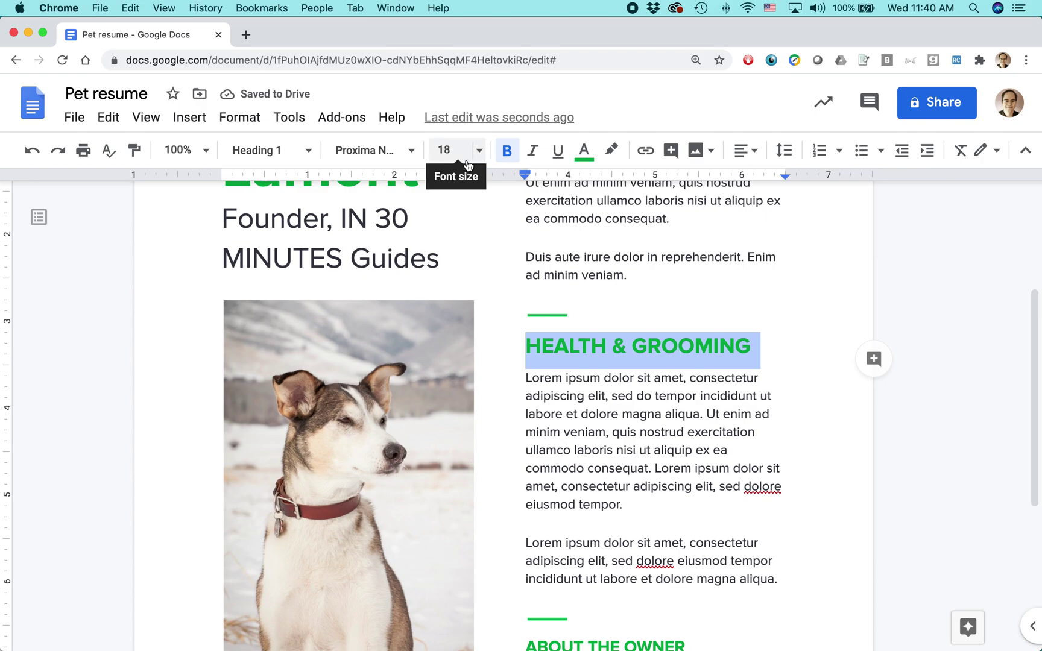
pyautogui.scroll(-5, 585, 445)
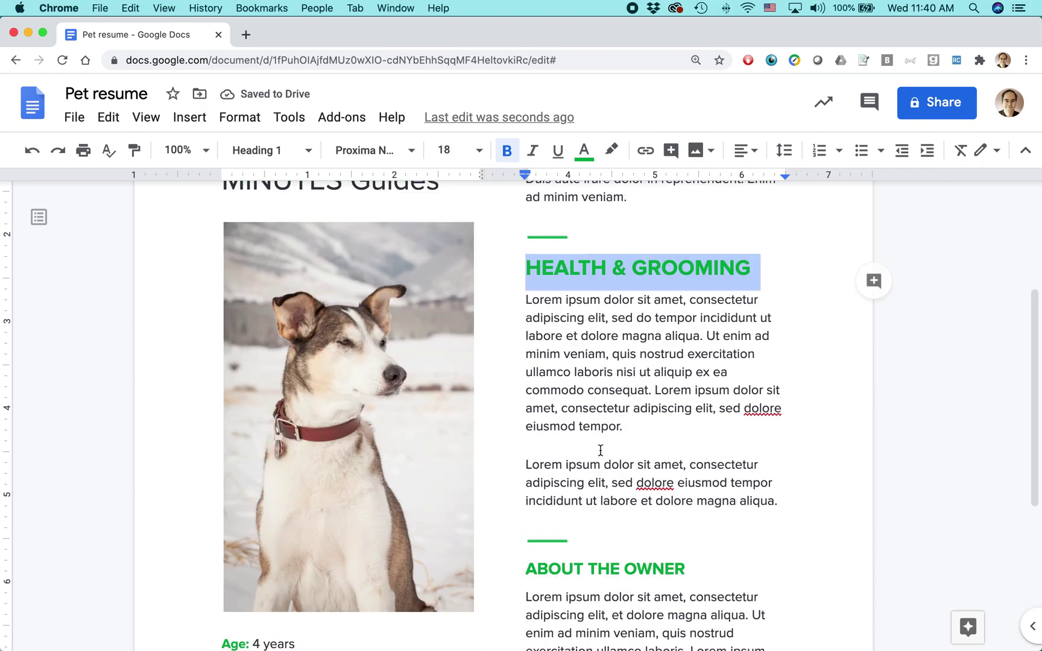
pyautogui.scroll(2, 600, 451)
pyautogui.scroll(4, 600, 450)
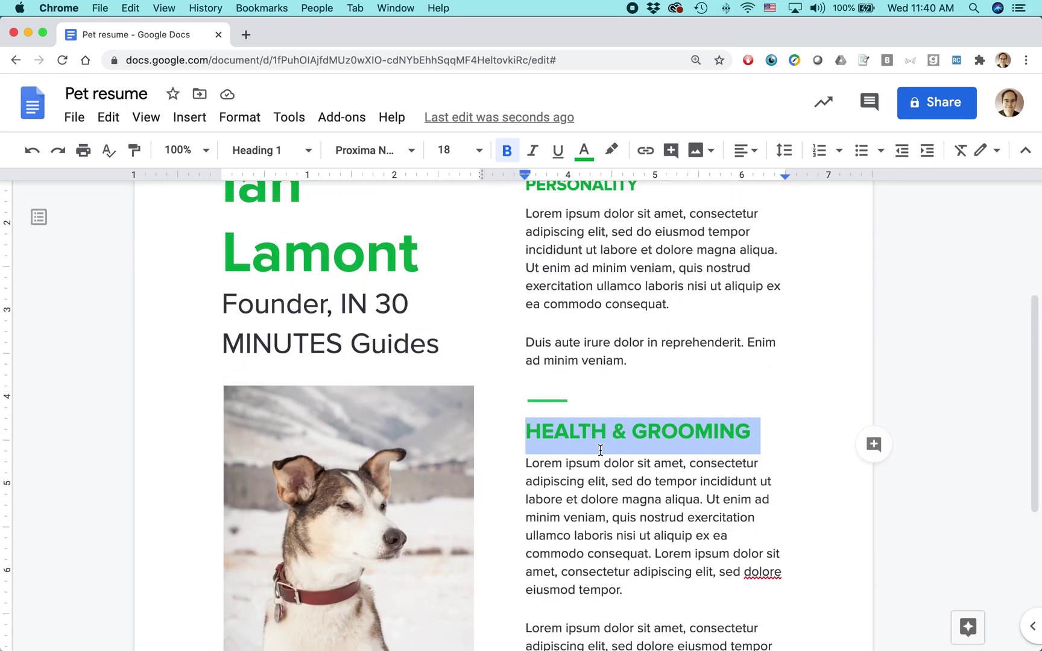
pyautogui.scroll(2, 600, 450)
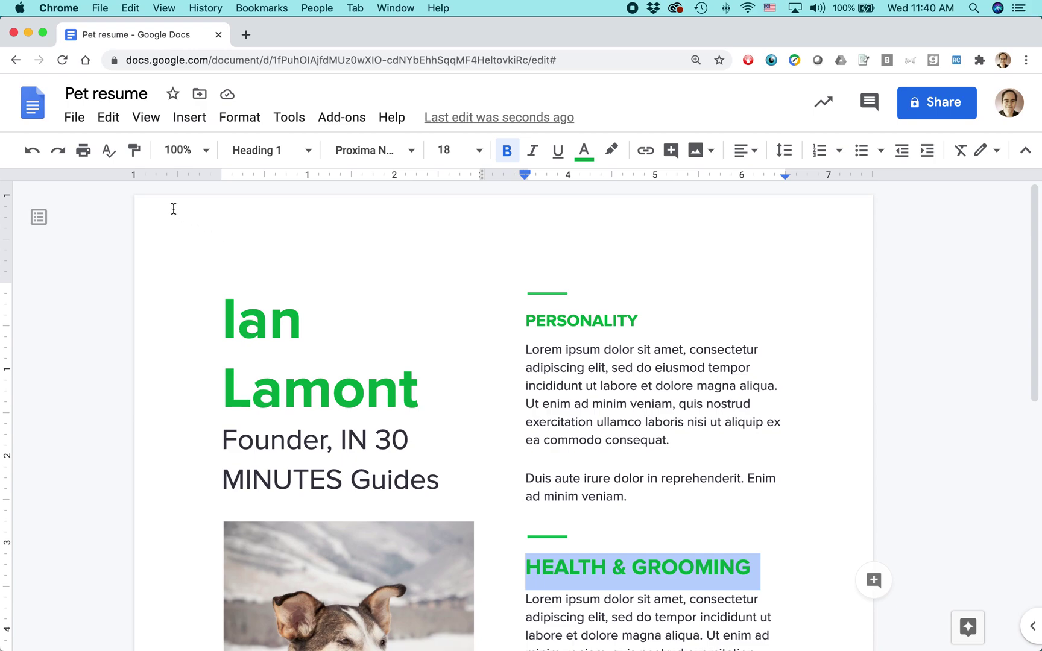
# Make a copy of the resume named 'Ian Lamont resume pet template'.
pyautogui.click(74, 120)
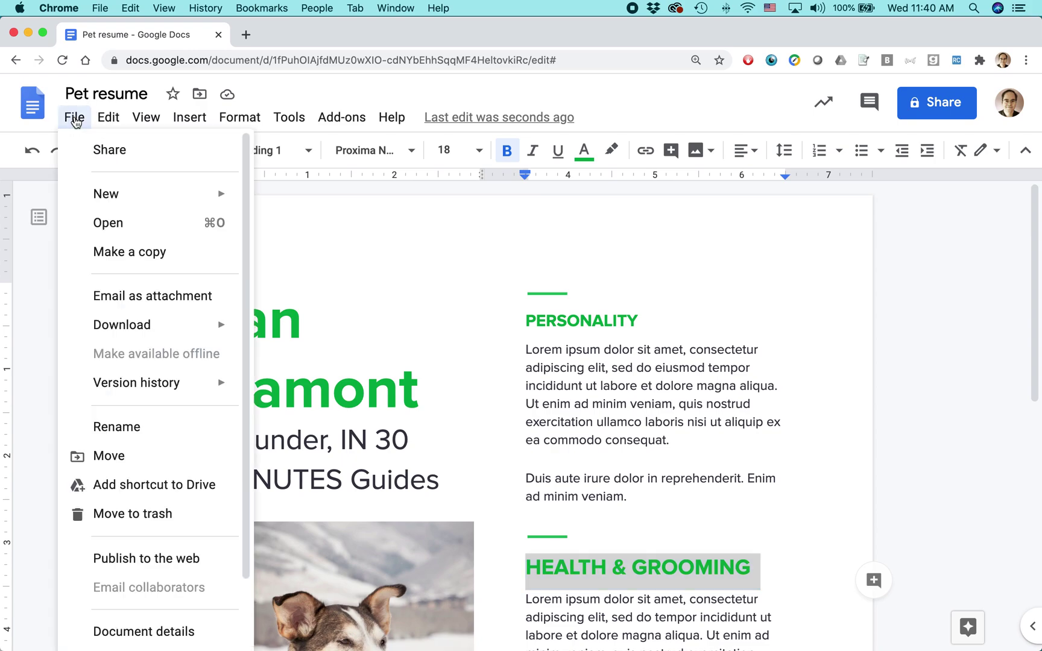
pyautogui.click(75, 119)
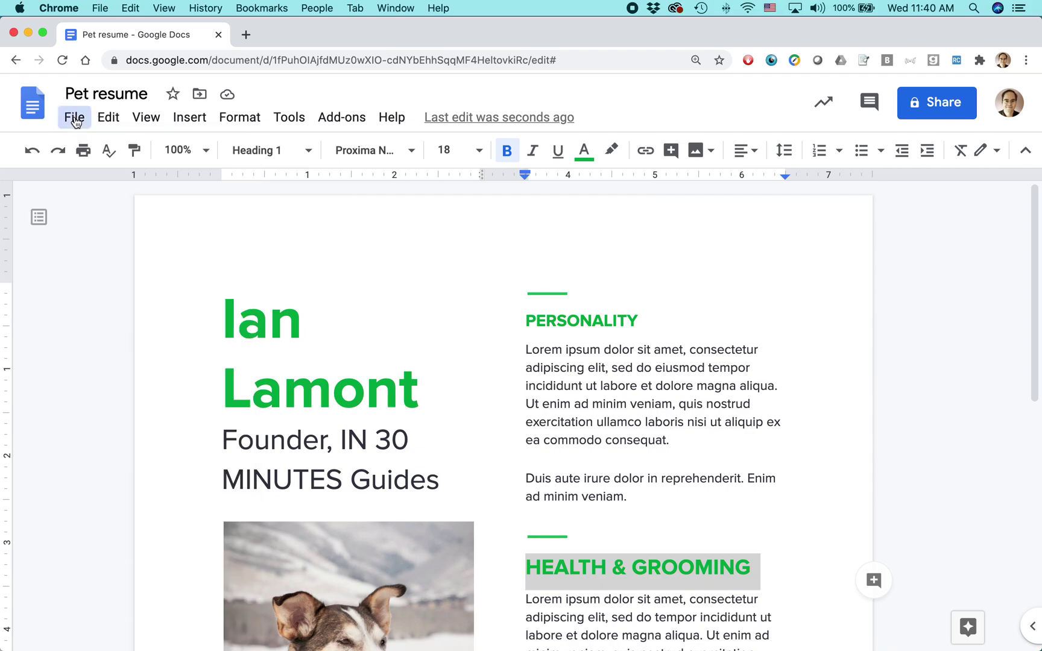
pyautogui.click(75, 120)
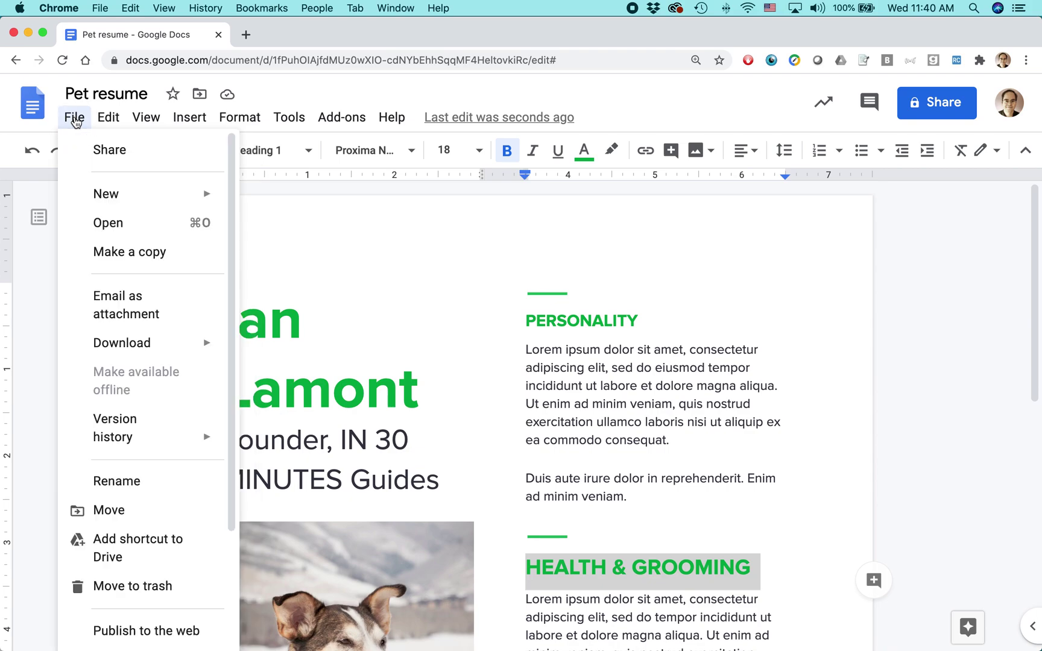
pyautogui.click(123, 253)
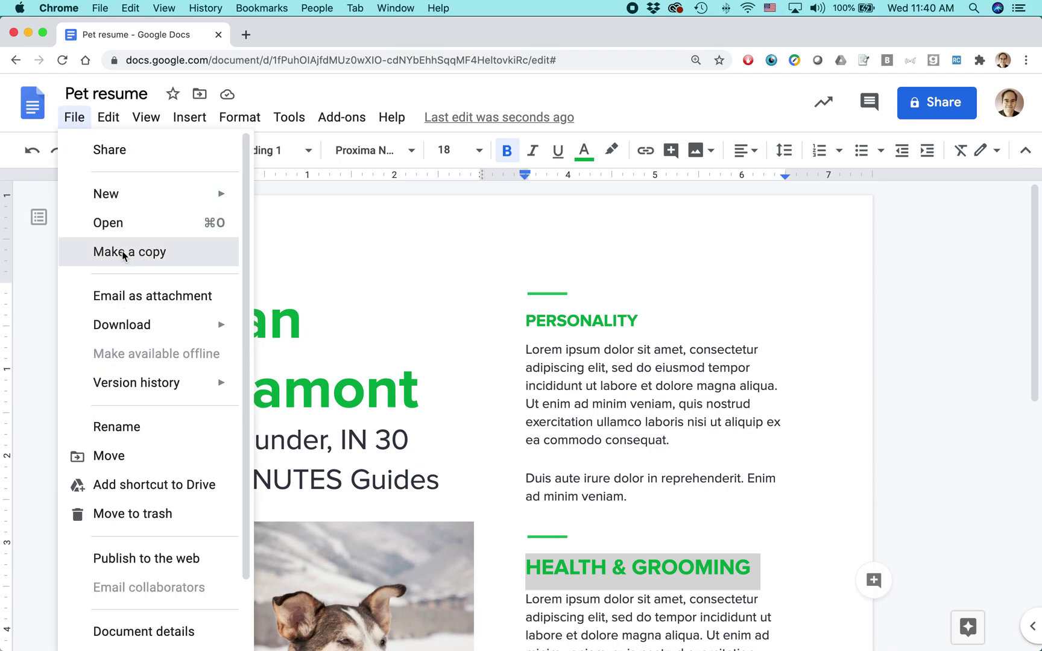
pyautogui.write('U')
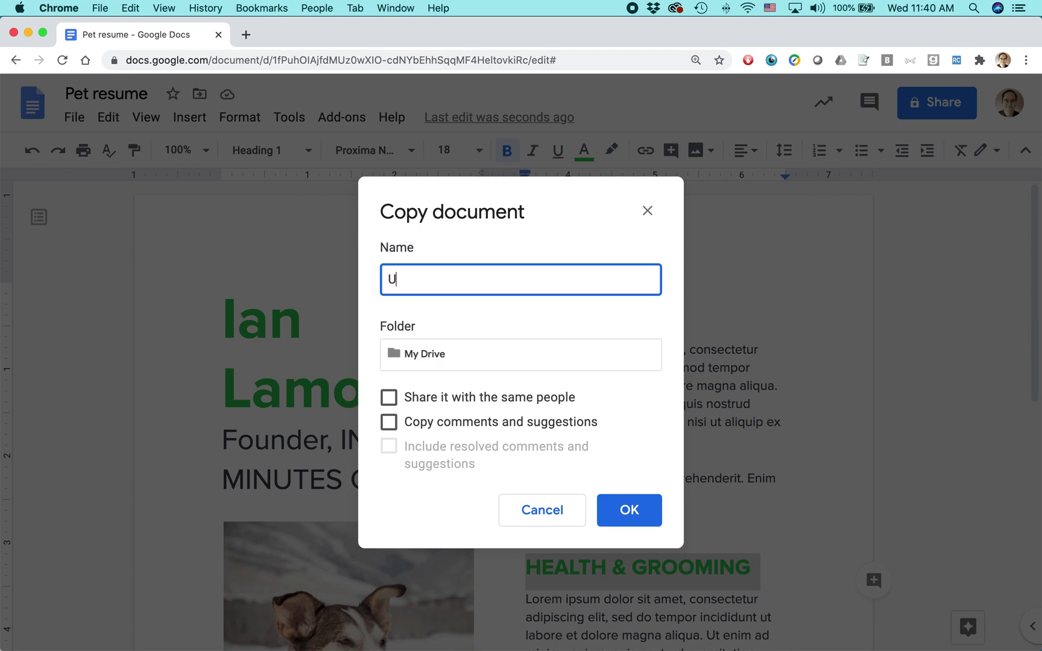
pyautogui.press('BackSpace')
pyautogui.write('Ian Lamont')
pyautogui.write(' resume p')
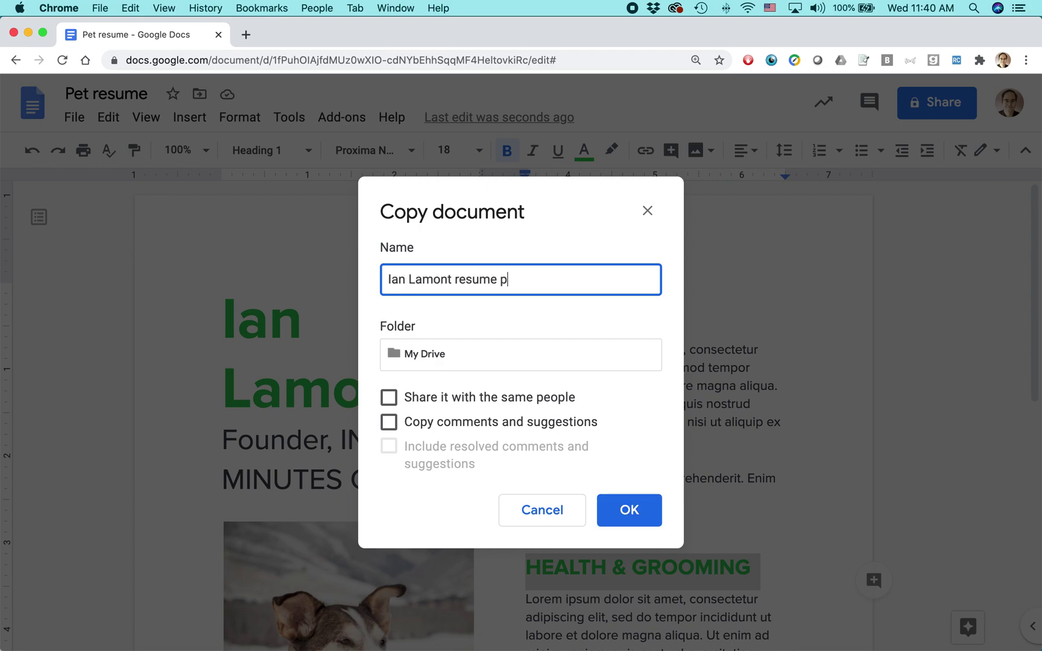
pyautogui.write('et template')
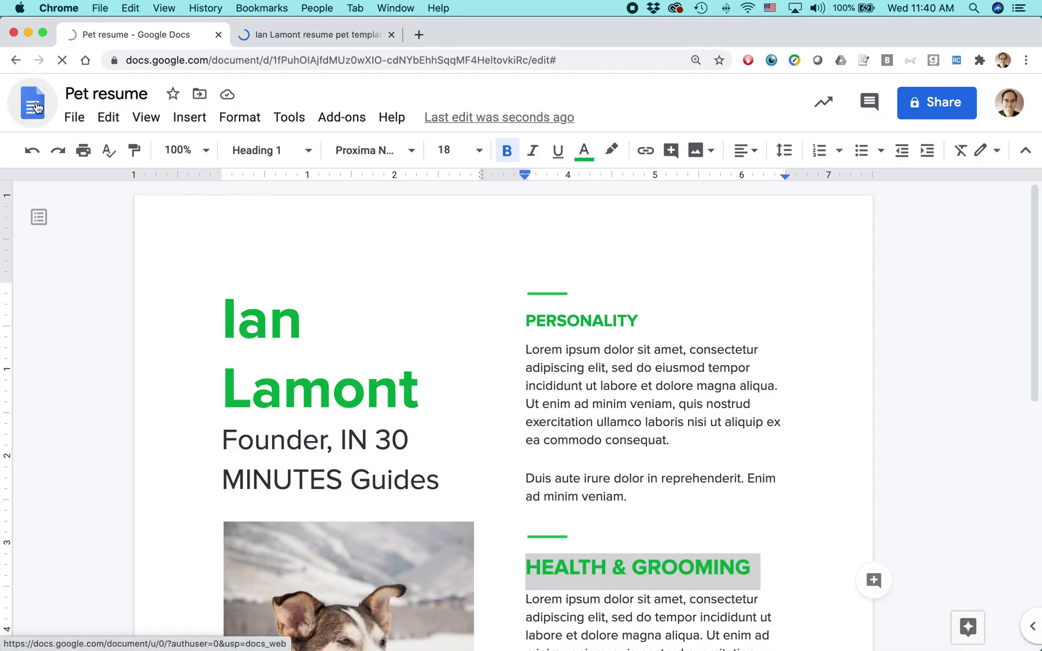
pyautogui.click(34, 104)
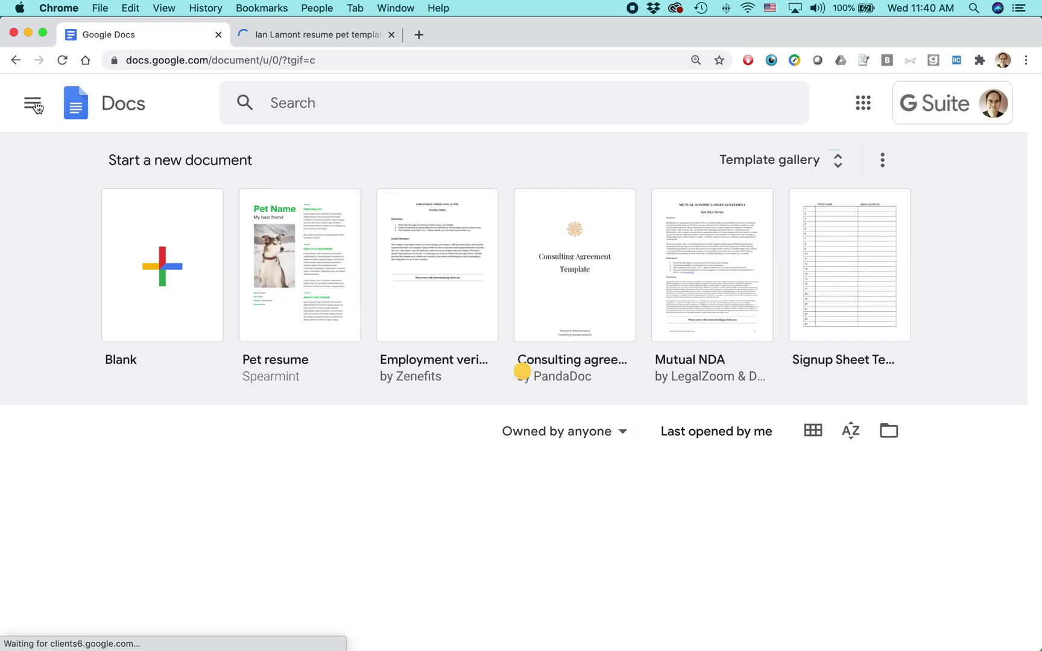
# Create a new document from the Swiss resume template in the gallery's Resumes section.
pyautogui.click(758, 161)
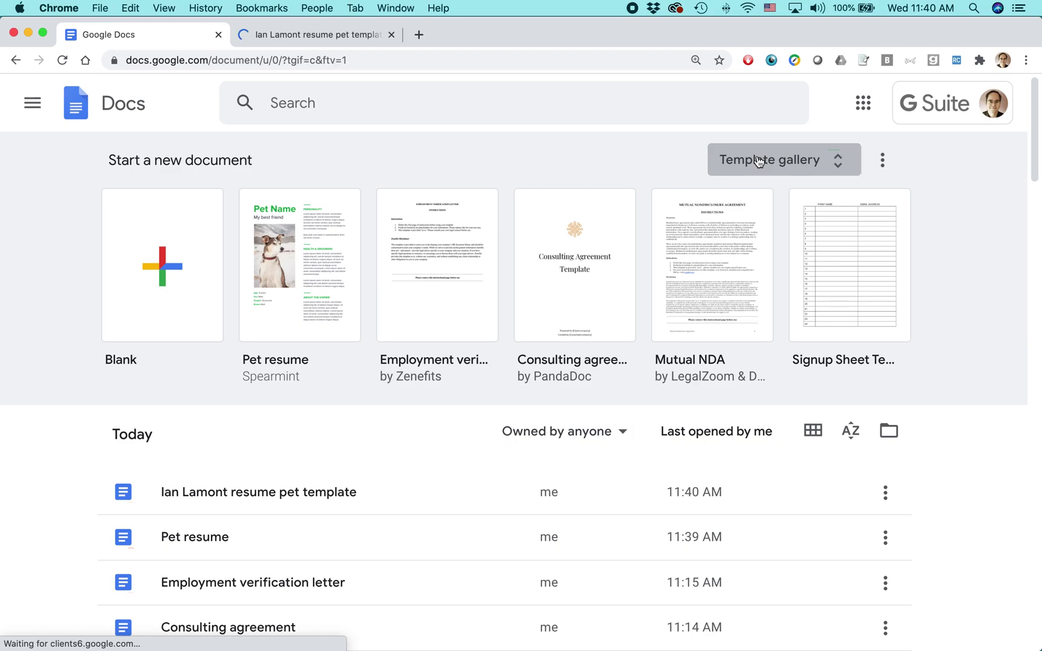
pyautogui.scroll(-2, 735, 265)
pyautogui.scroll(-5, 729, 281)
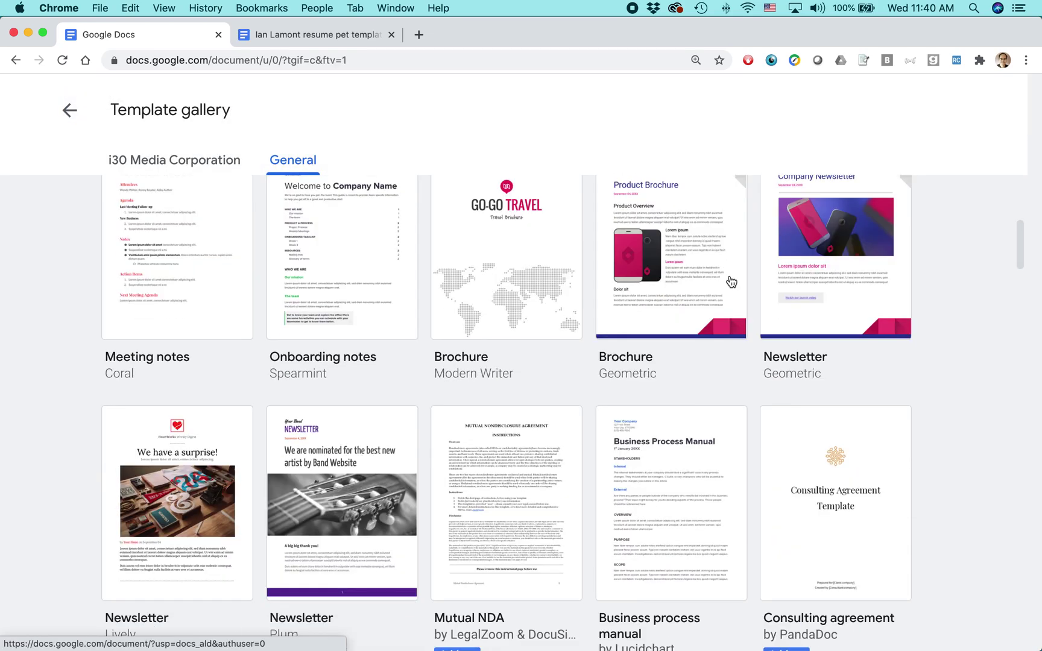
pyautogui.scroll(-10, 730, 281)
pyautogui.scroll(-4, 729, 281)
pyautogui.scroll(-5, 730, 281)
pyautogui.scroll(-8, 729, 281)
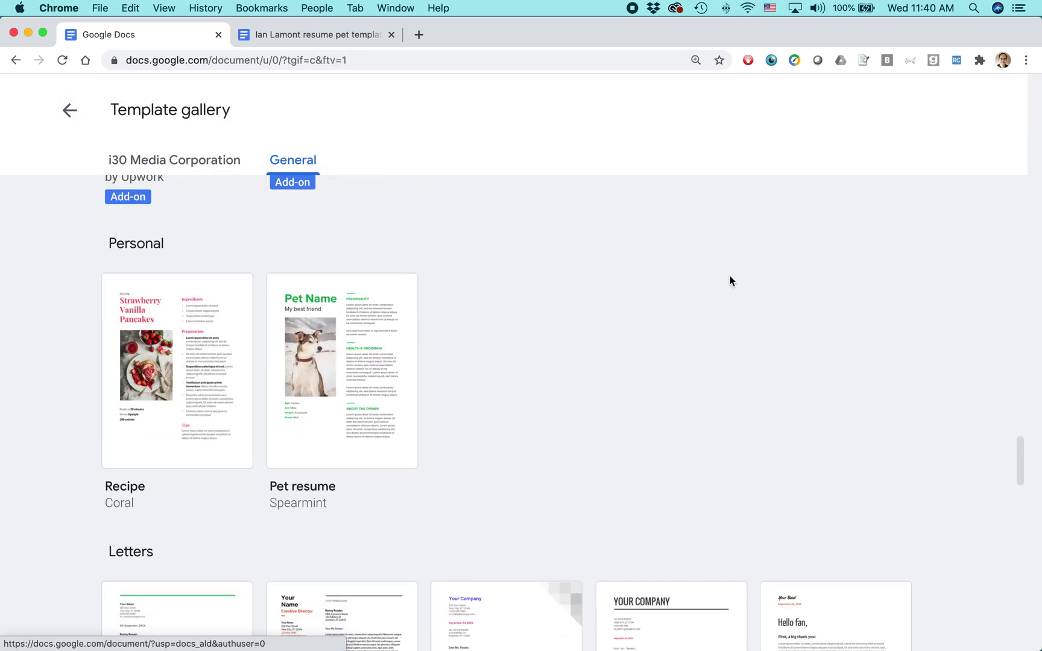
pyautogui.scroll(-3, 730, 281)
pyautogui.scroll(-3, 730, 281)
pyautogui.scroll(-3, 730, 281)
pyautogui.scroll(-2, 729, 279)
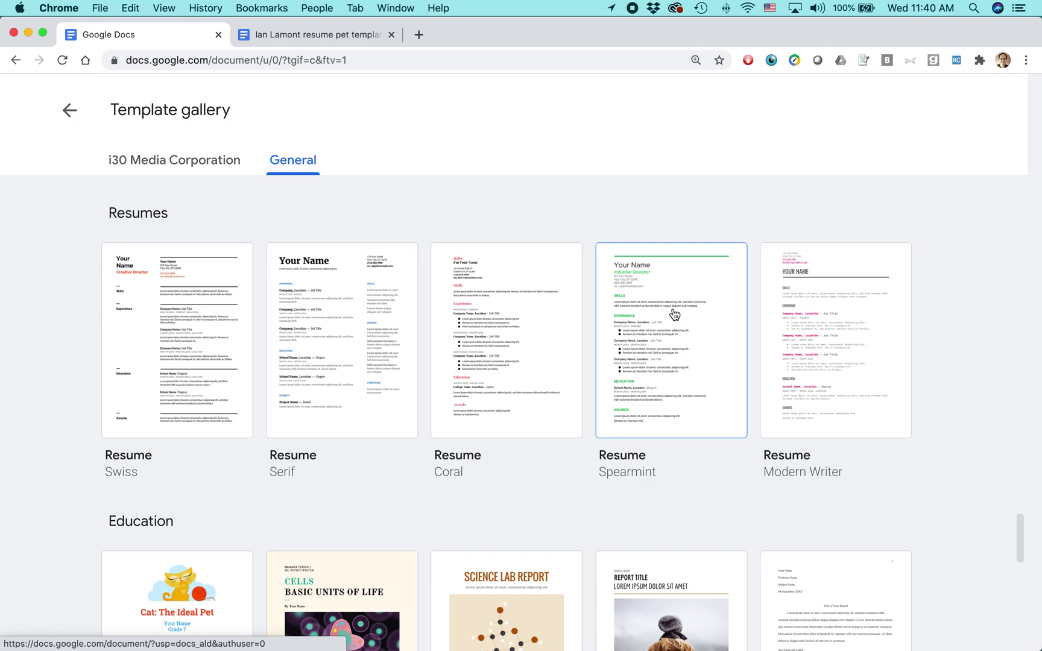
pyautogui.click(171, 340)
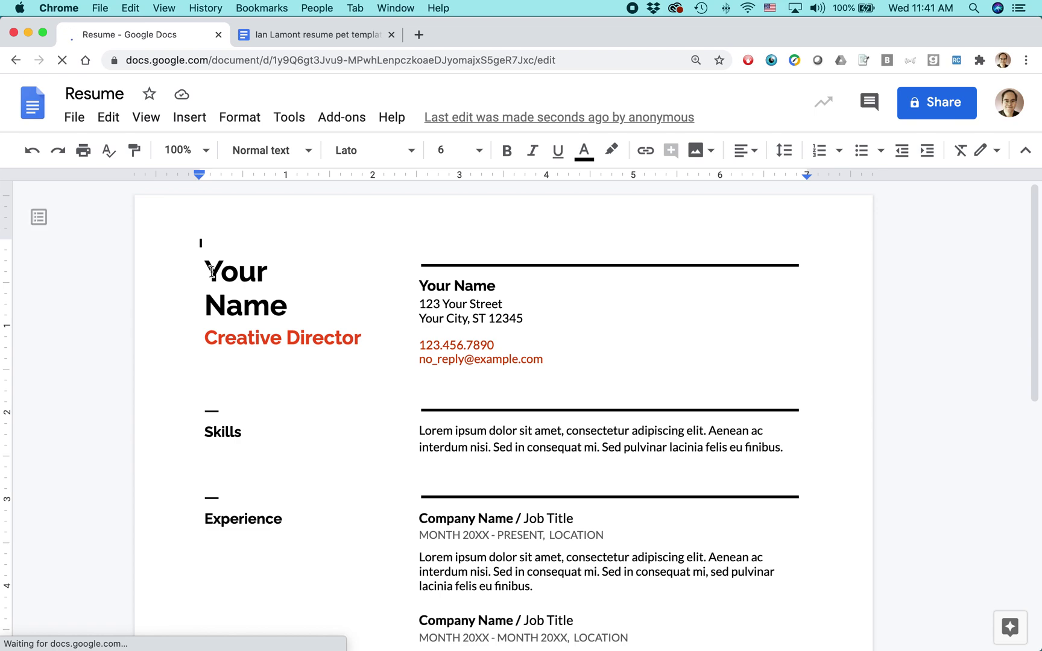
# Place the cursor in the Your Name title and show the File > Download format list.
pyautogui.click(208, 271)
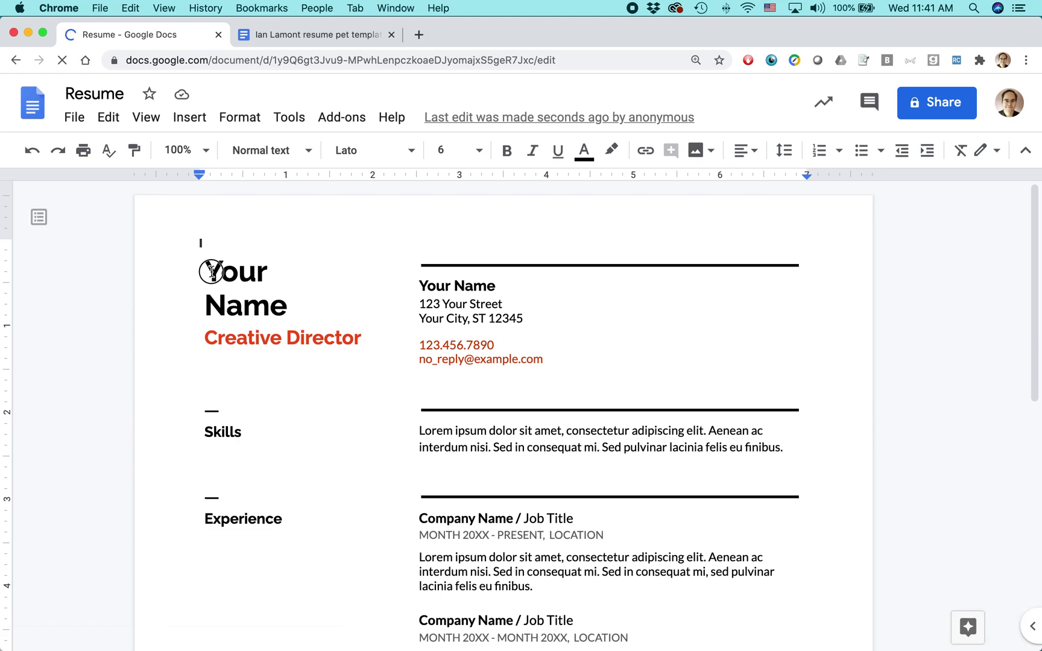
pyautogui.click(75, 118)
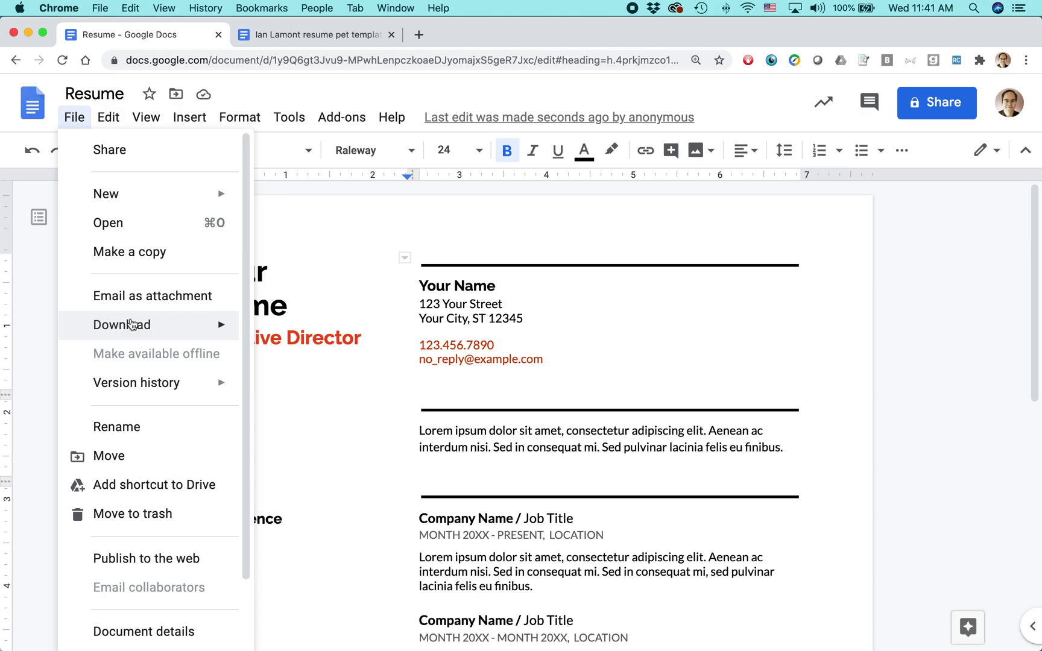
pyautogui.moveTo(121, 325)
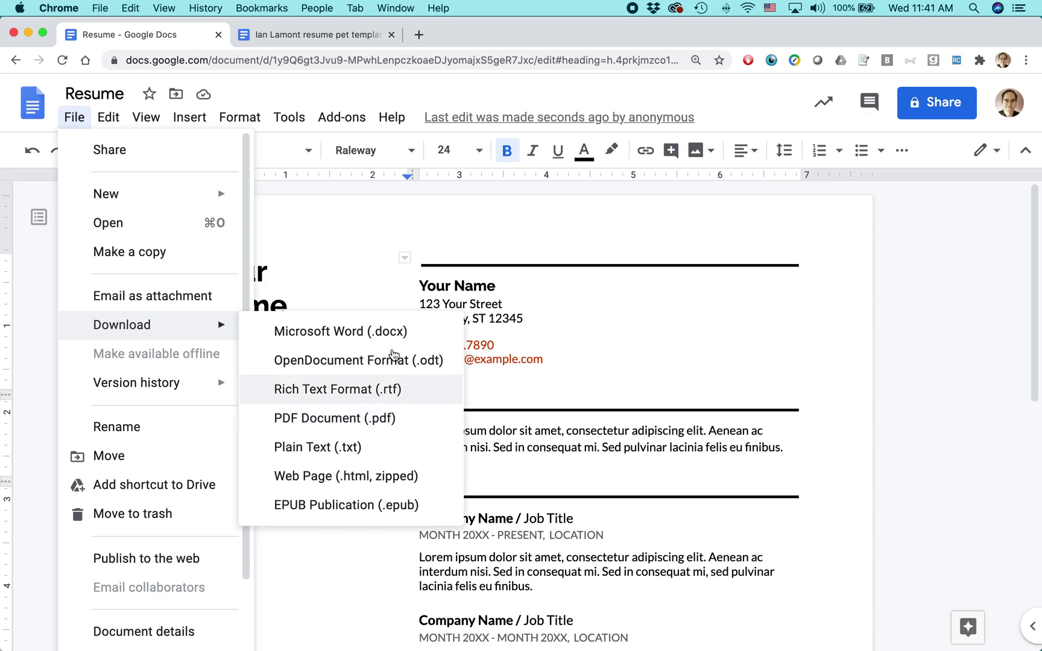
# Close the download menu and switch over to Firefox.
pyautogui.click(362, 221)
pyautogui.press('super+Tab')
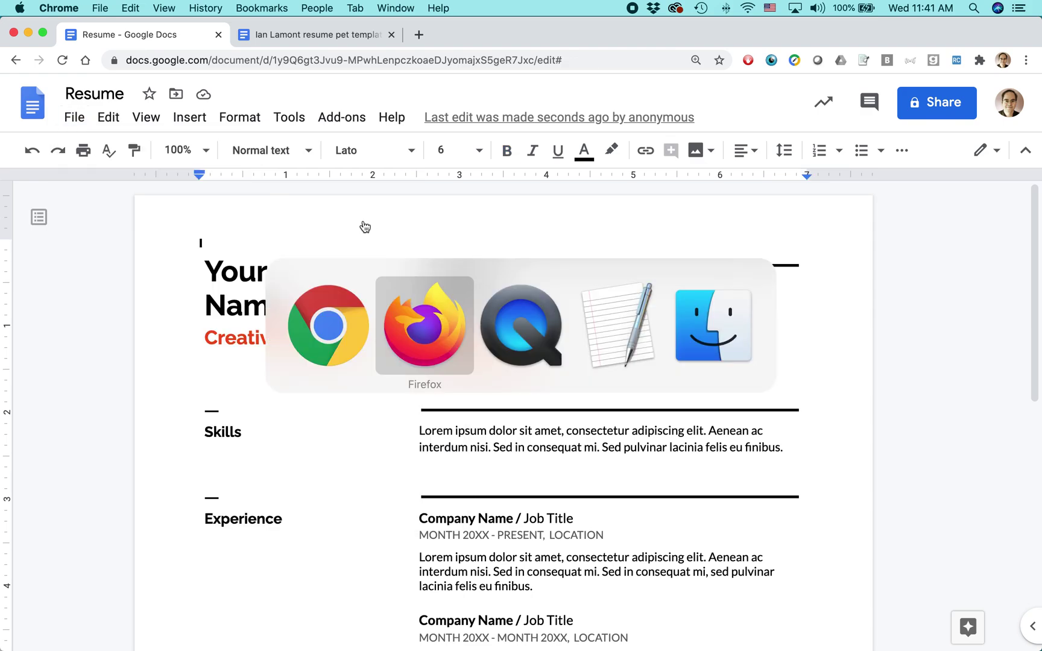